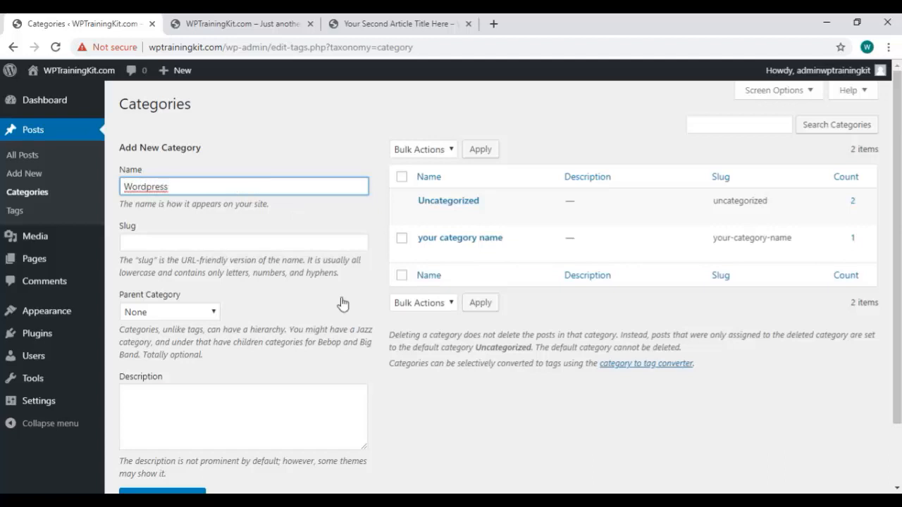
Finish adding the Wordpress category, keeping its parent category as None
{"action": "key", "text": "Tab"}
{"action": "key", "text": "Tab"}
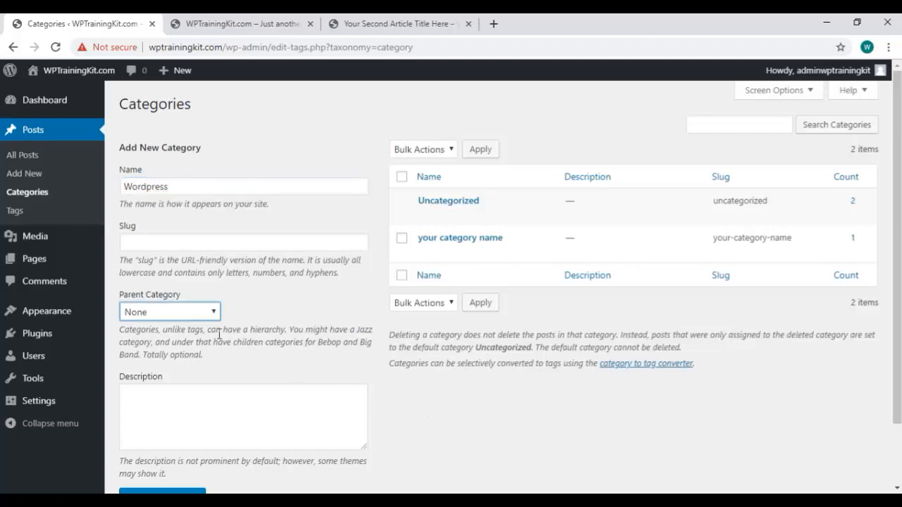
{"action": "left_click", "coordinate": [203, 317]}
{"action": "left_click", "coordinate": [146, 328]}
{"action": "scroll", "coordinate": [401, 395], "scroll_direction": "down", "scroll_amount": 1}
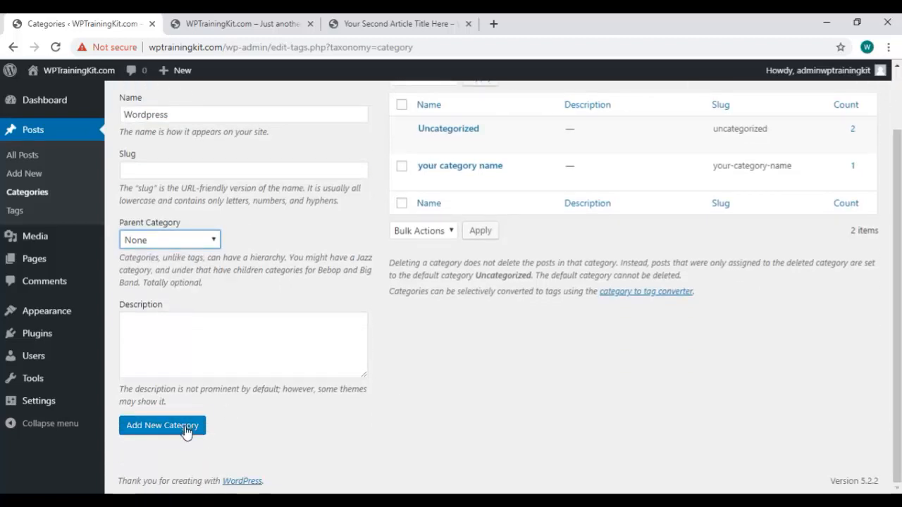
{"action": "left_click", "coordinate": [186, 432]}
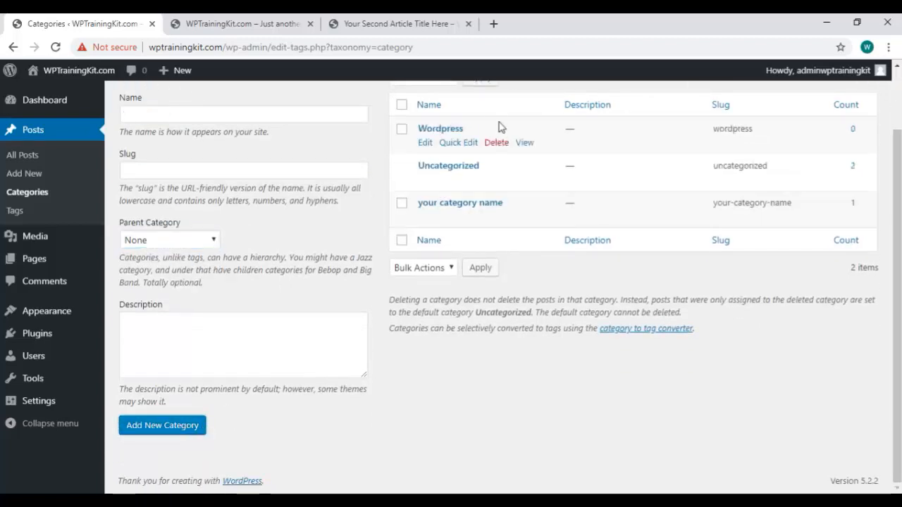
Add a category named Tutorial with Wordpress as its parent category
{"action": "left_click", "coordinate": [262, 114]}
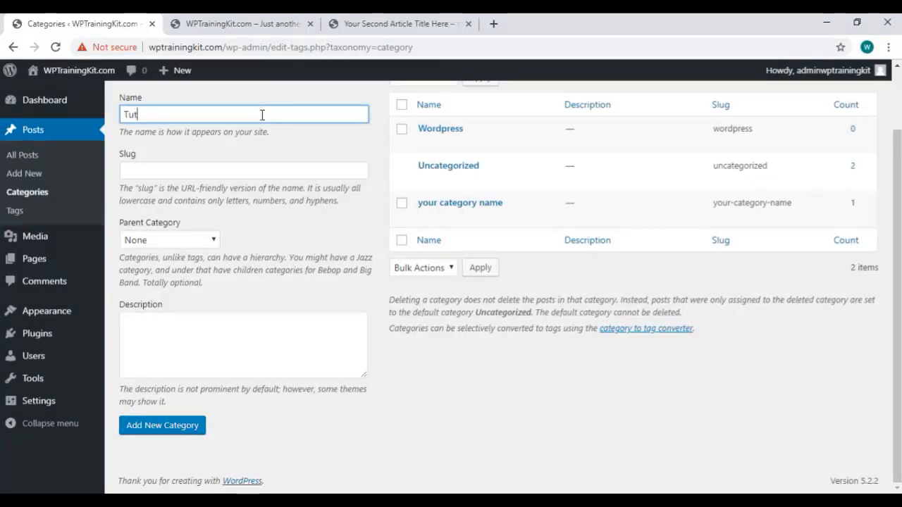
{"action": "left_click", "coordinate": [214, 241]}
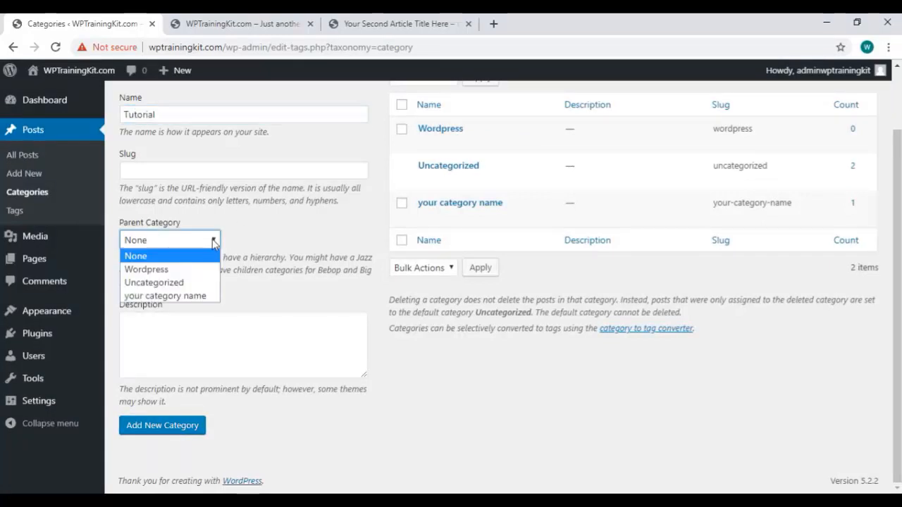
{"action": "left_click", "coordinate": [187, 273]}
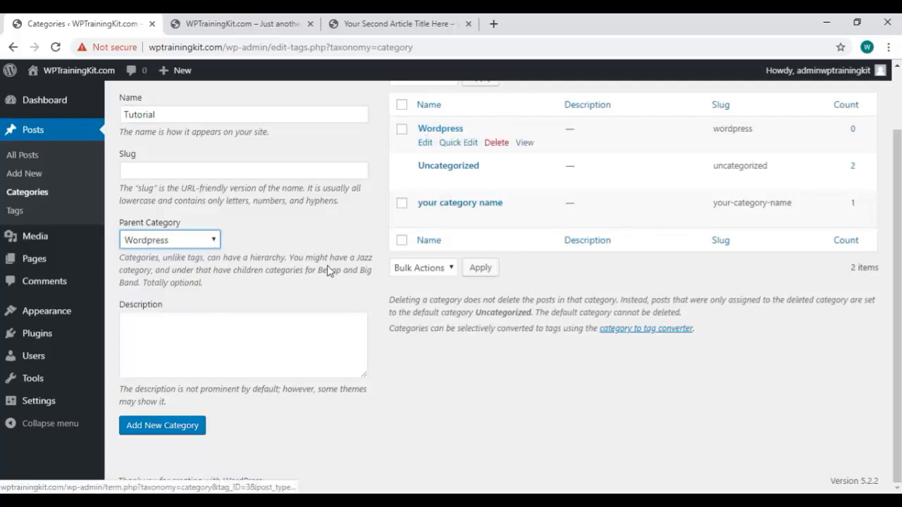
{"action": "left_click", "coordinate": [188, 436]}
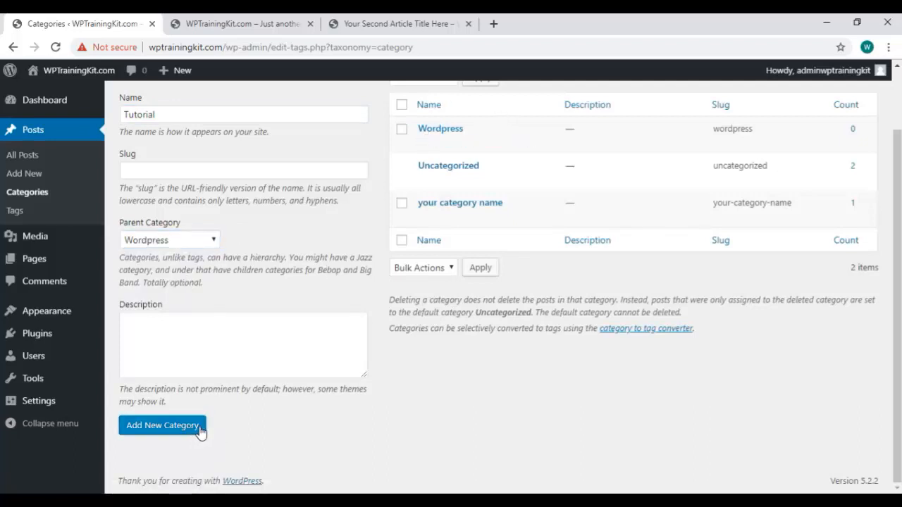
{"action": "mouse_move", "coordinate": [449, 177]}
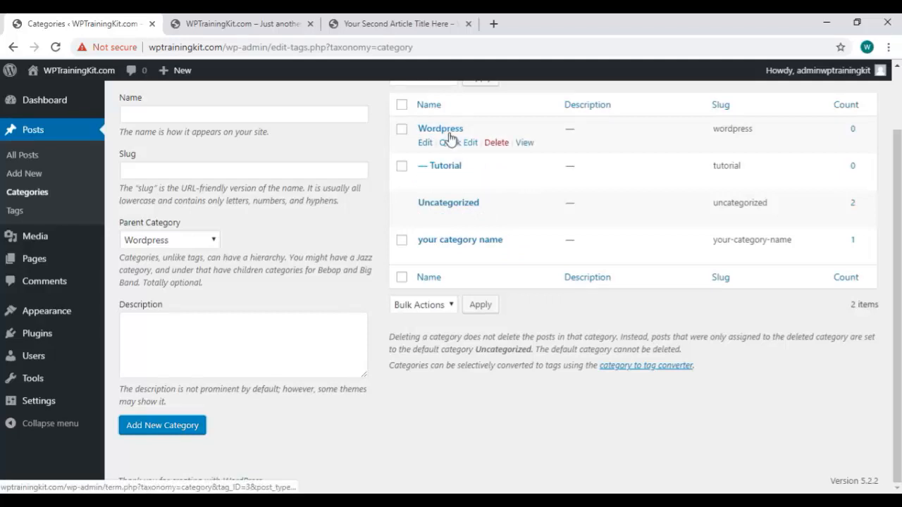
{"action": "scroll", "coordinate": [455, 265], "scroll_direction": "up", "scroll_amount": 1}
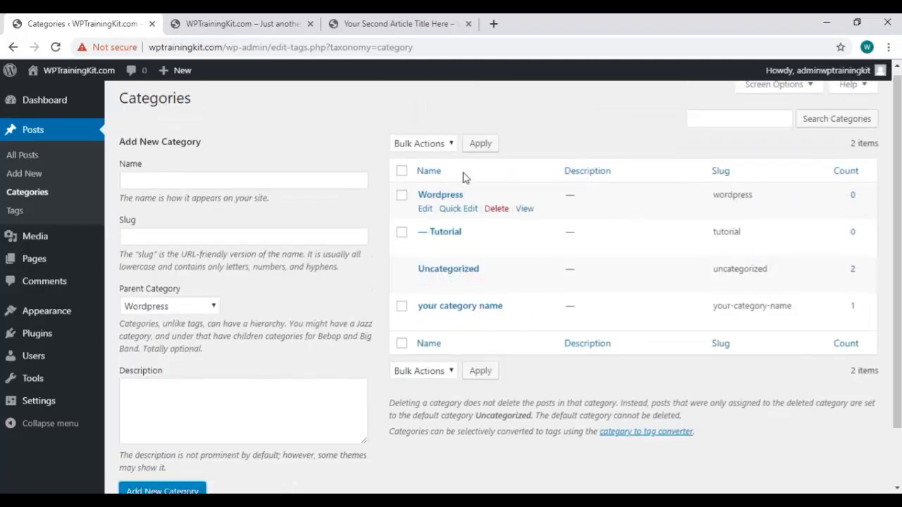
Open the post "Your Second Article Title Here" for editing, replace its category "your category name" with Wordpress, and update it
{"action": "left_click", "coordinate": [64, 161]}
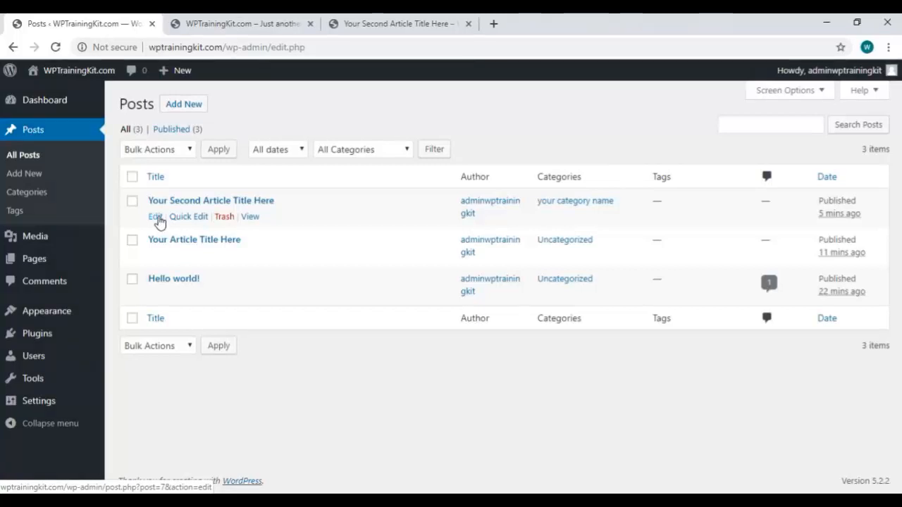
{"action": "left_click", "coordinate": [156, 219]}
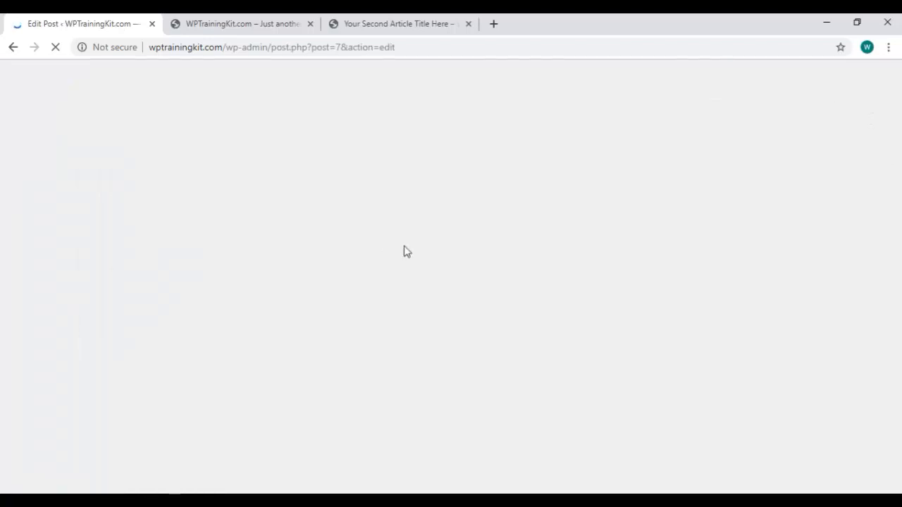
{"action": "scroll", "coordinate": [862, 322], "scroll_direction": "down", "scroll_amount": 1}
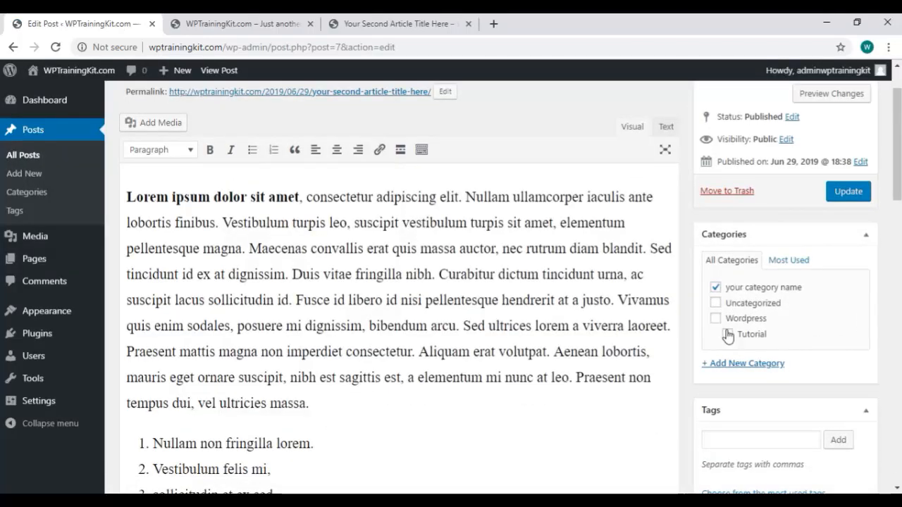
{"action": "left_click", "coordinate": [715, 288]}
{"action": "left_click", "coordinate": [716, 318]}
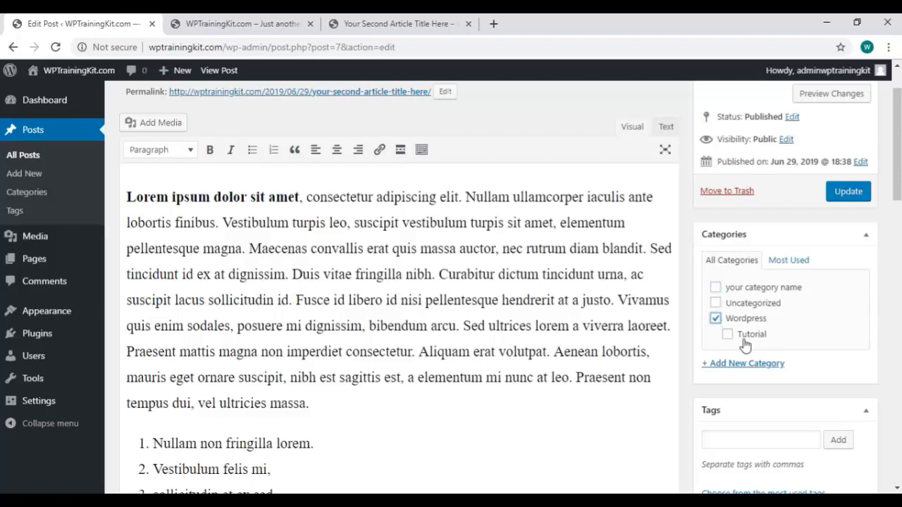
{"action": "left_click", "coordinate": [728, 337]}
{"action": "left_click", "coordinate": [728, 338]}
{"action": "left_click", "coordinate": [850, 195]}
{"action": "left_click", "coordinate": [851, 195]}
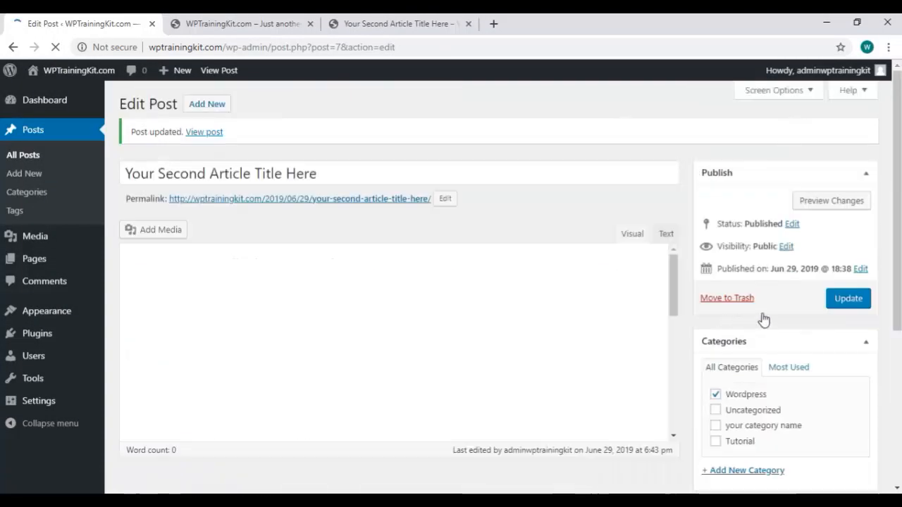
Create a new category named Tips, without a parent, from within the post editor
{"action": "scroll", "coordinate": [775, 327], "scroll_direction": "down", "scroll_amount": 2}
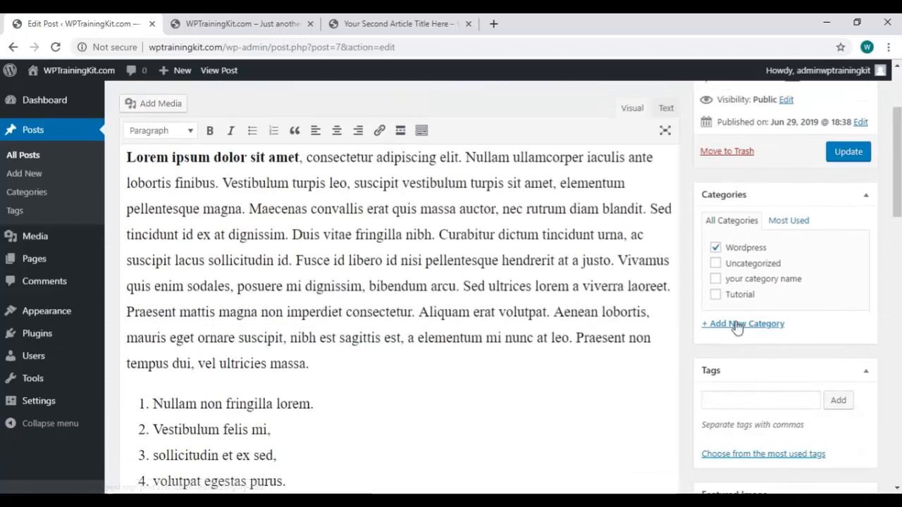
{"action": "left_click", "coordinate": [755, 325]}
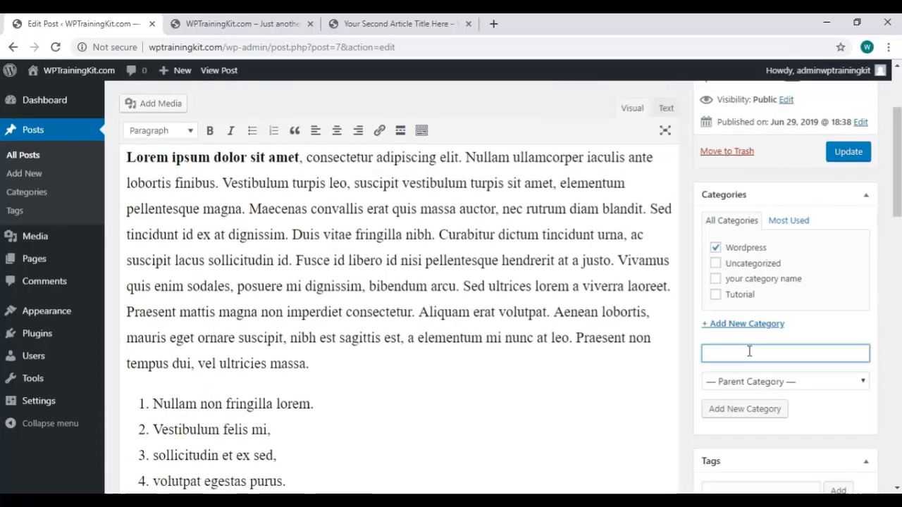
{"action": "type", "text": "Tips"}
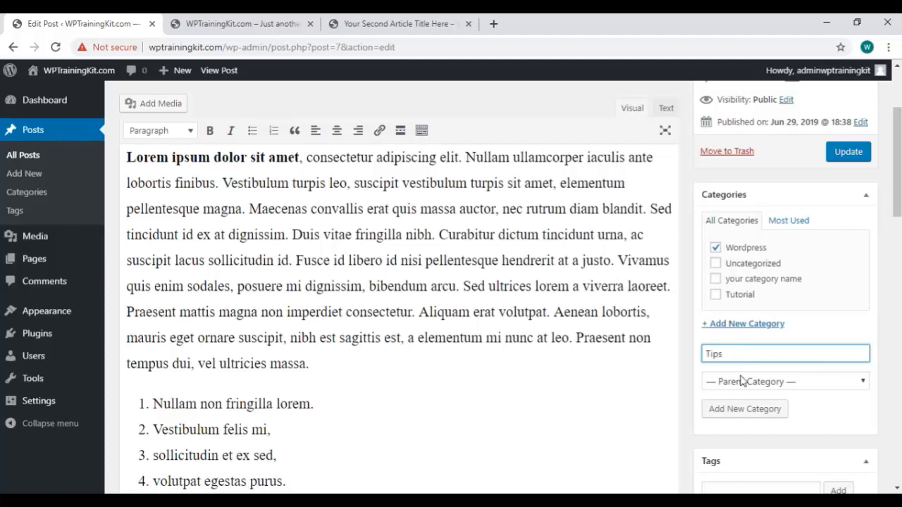
{"action": "left_click", "coordinate": [765, 416]}
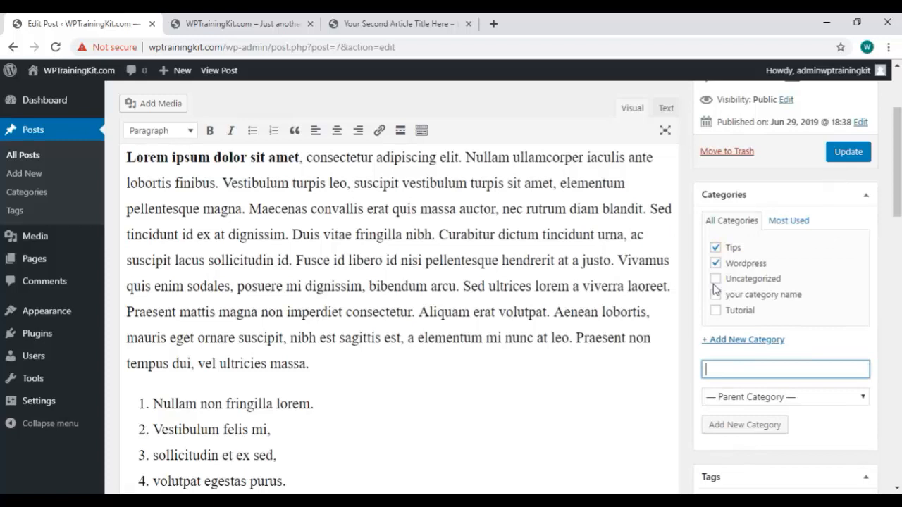
Remove the Wordpress category from the post, update it, and open the site's category list
{"action": "left_click", "coordinate": [716, 265]}
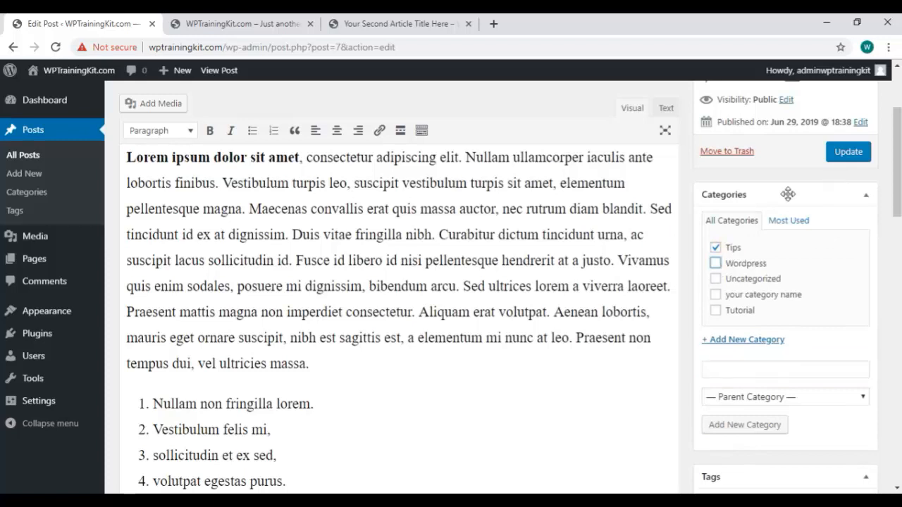
{"action": "left_click", "coordinate": [848, 158]}
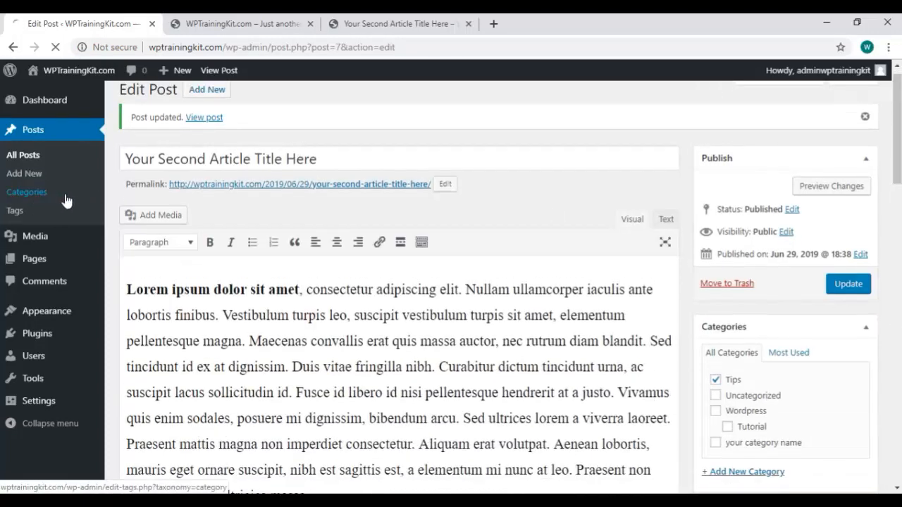
{"action": "left_click", "coordinate": [66, 202]}
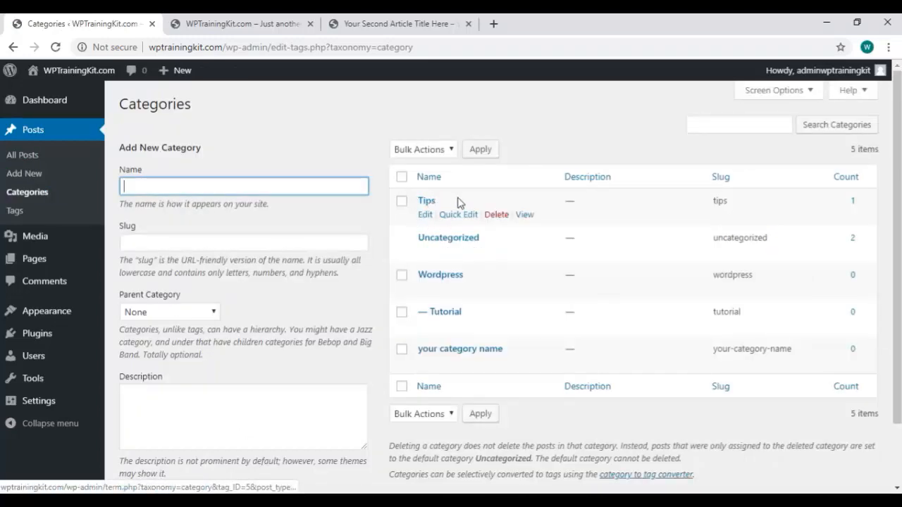
Quick-edit the post "Your Article Title Here" to replace its Uncategorized category with Wordpress
{"action": "left_click", "coordinate": [61, 160]}
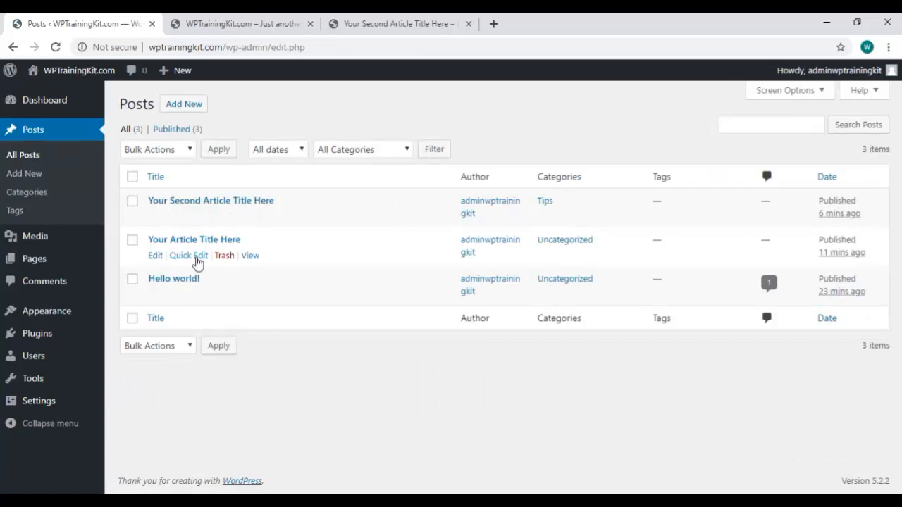
{"action": "left_click", "coordinate": [196, 258]}
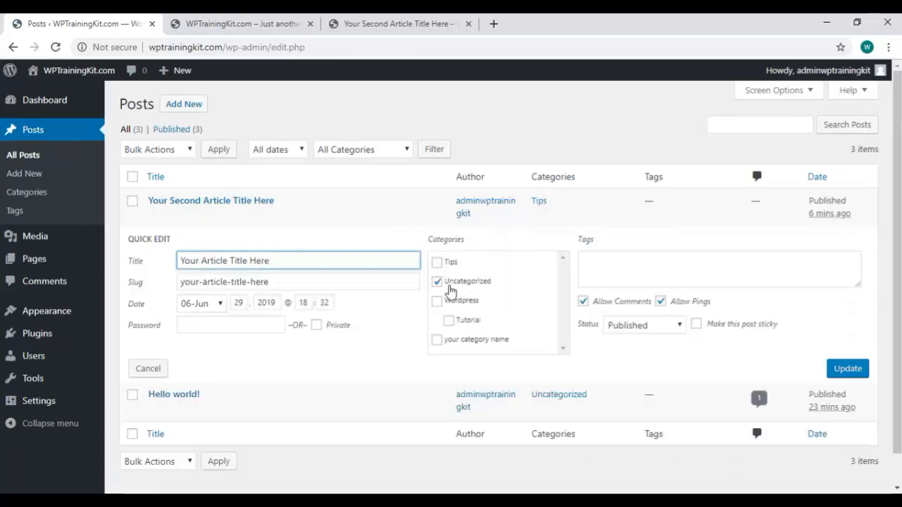
{"action": "left_click", "coordinate": [438, 281]}
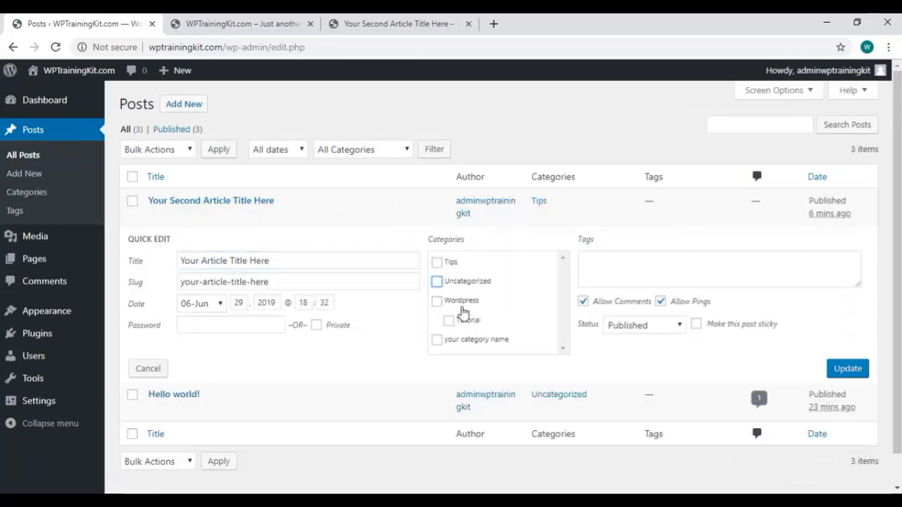
{"action": "left_click", "coordinate": [437, 301]}
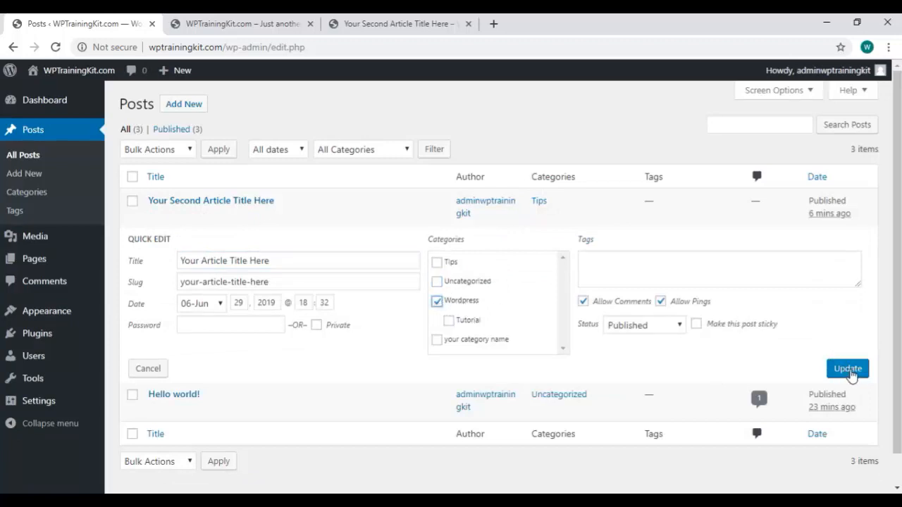
{"action": "left_click", "coordinate": [849, 370]}
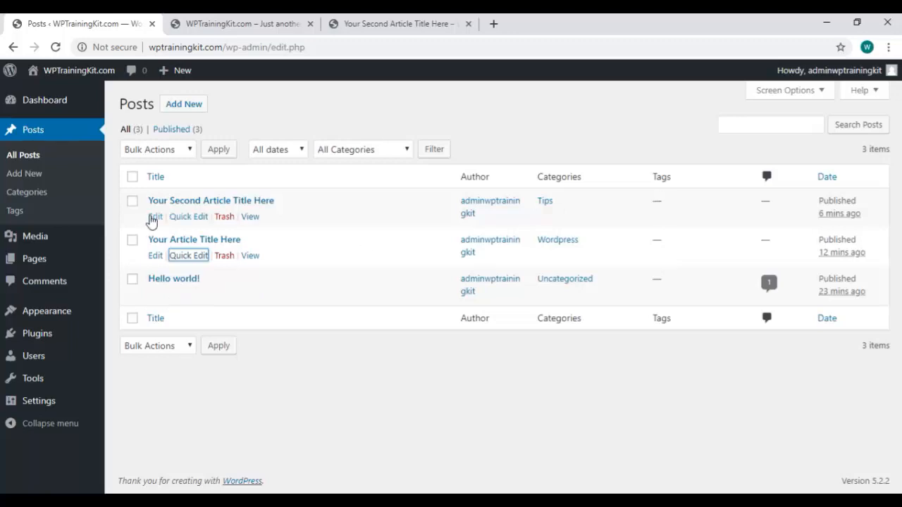
Add the tags wordpress, tutorial and training to the post "Your Article Title Here" and update it
{"action": "left_click", "coordinate": [155, 256]}
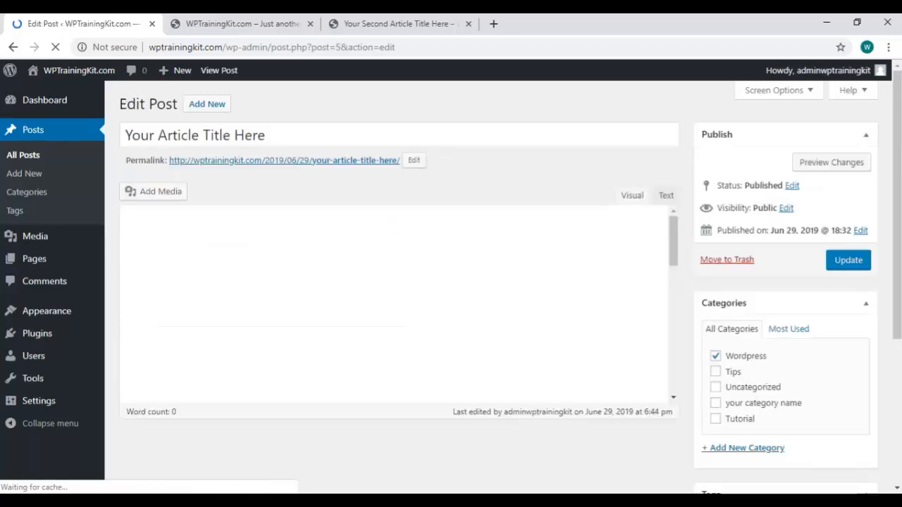
{"action": "scroll", "coordinate": [817, 326], "scroll_direction": "down", "scroll_amount": 3}
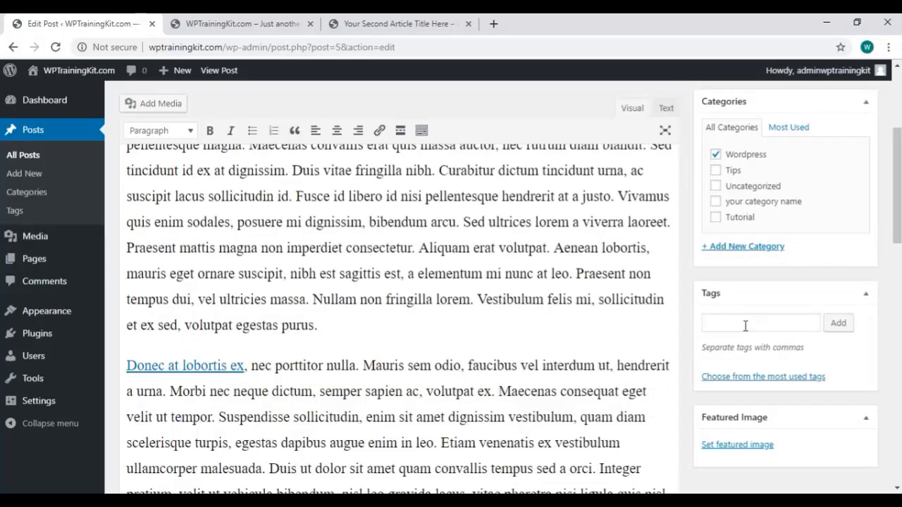
{"action": "left_click", "coordinate": [746, 322]}
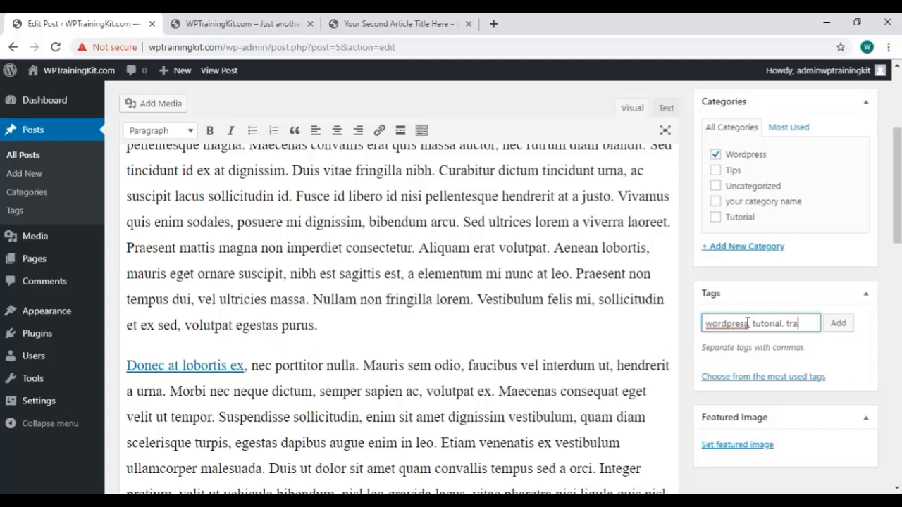
{"action": "type", "text": "g"}
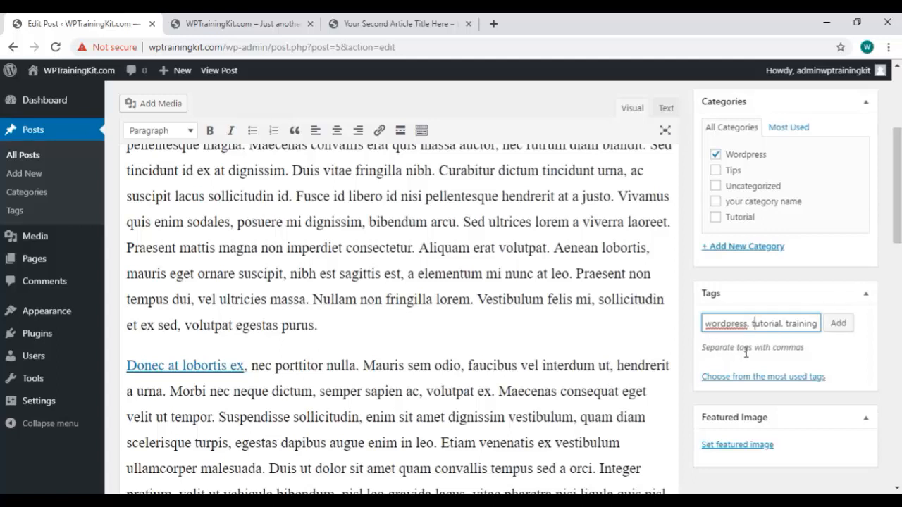
{"action": "left_click", "coordinate": [839, 328]}
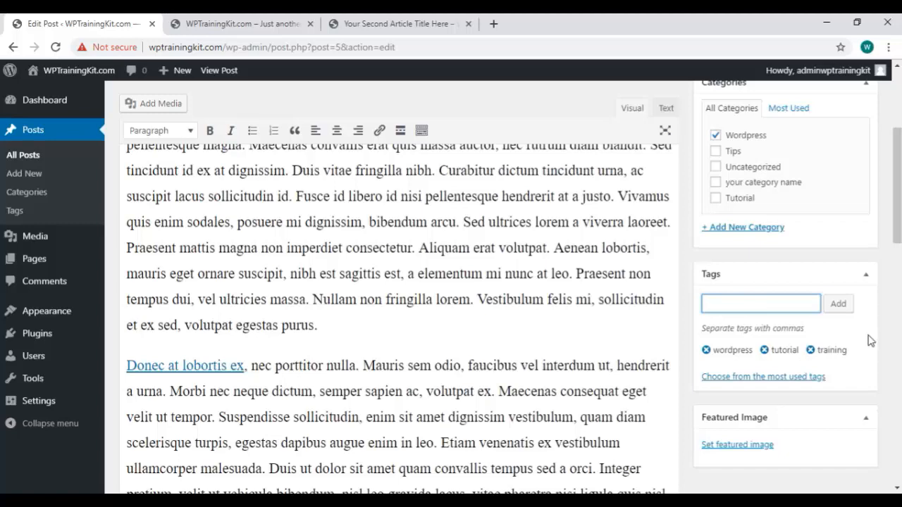
{"action": "scroll", "coordinate": [868, 342], "scroll_direction": "down", "scroll_amount": 2}
{"action": "scroll", "coordinate": [869, 342], "scroll_direction": "up", "scroll_amount": 4}
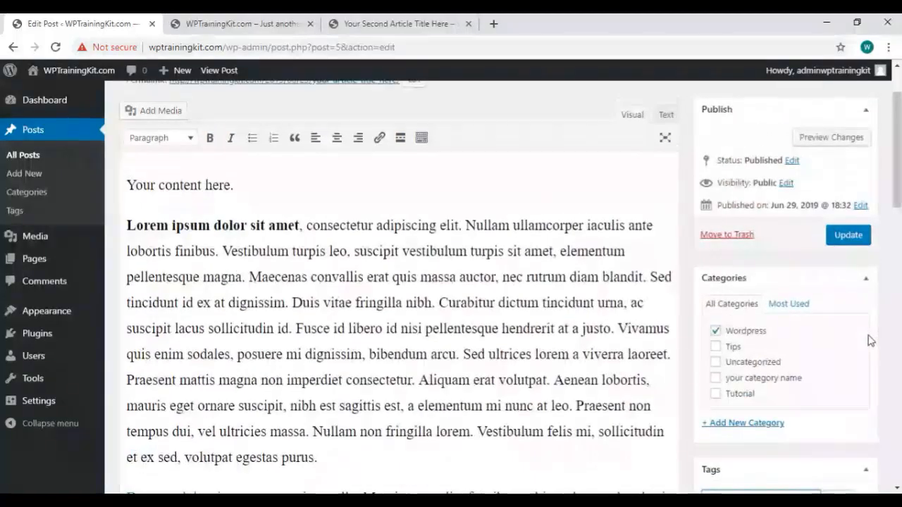
{"action": "left_click", "coordinate": [849, 237]}
Check the saved tags on the updated post and open the site's list of tags
{"action": "scroll", "coordinate": [831, 380], "scroll_direction": "down", "scroll_amount": 2}
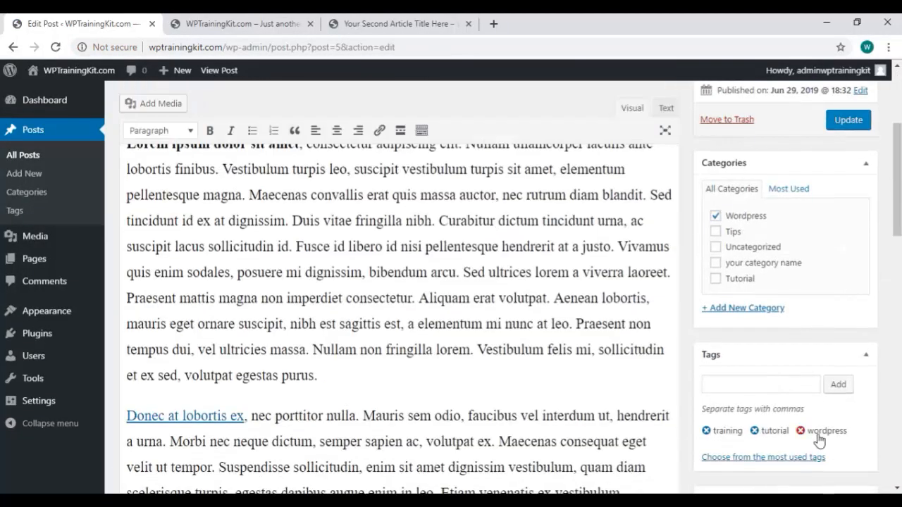
{"action": "scroll", "coordinate": [289, 262], "scroll_direction": "up", "scroll_amount": 3}
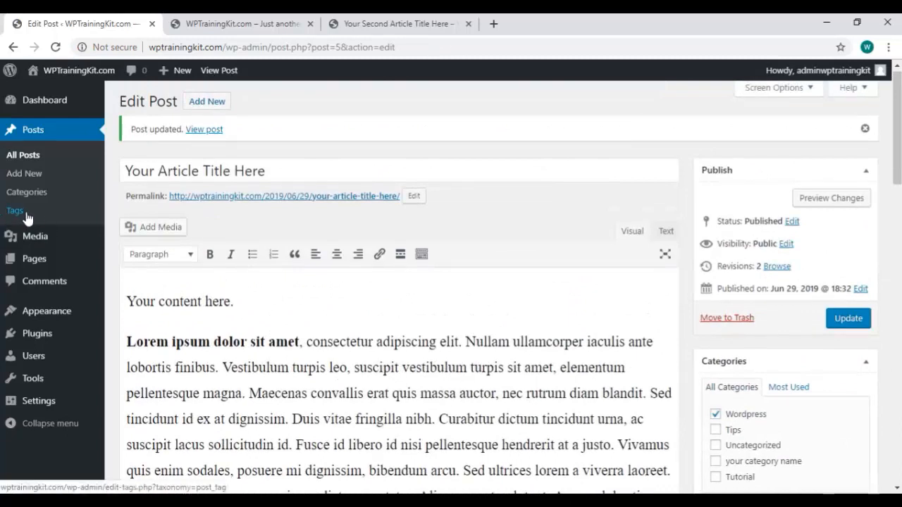
{"action": "left_click", "coordinate": [16, 211]}
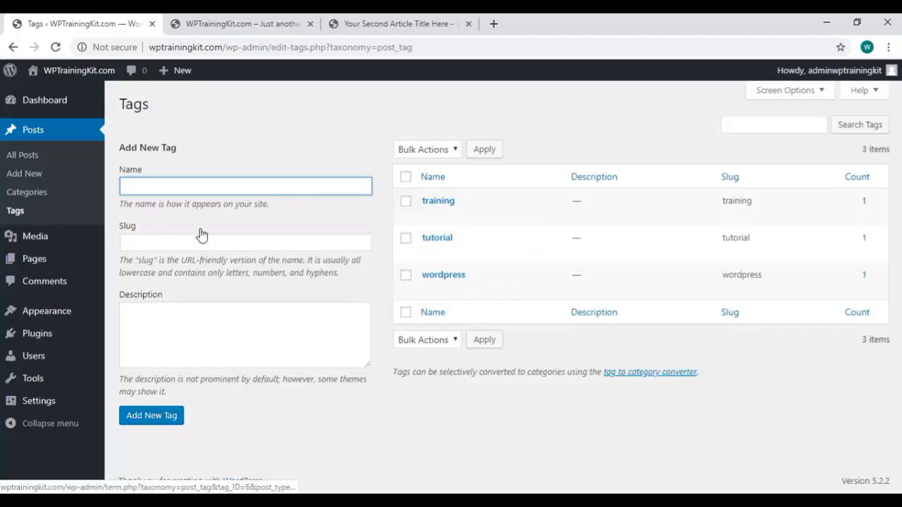
Create two new site tags named video and complete
{"action": "type", "text": "video"}
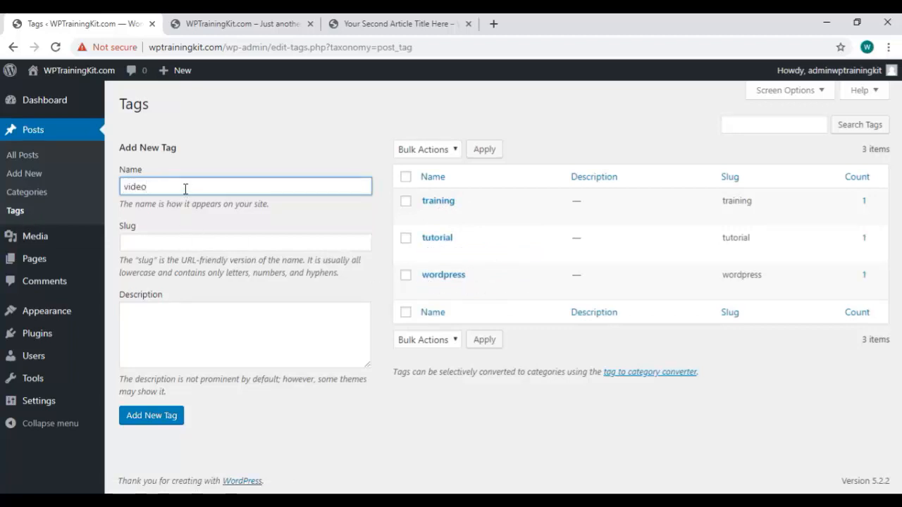
{"action": "left_click", "coordinate": [173, 416]}
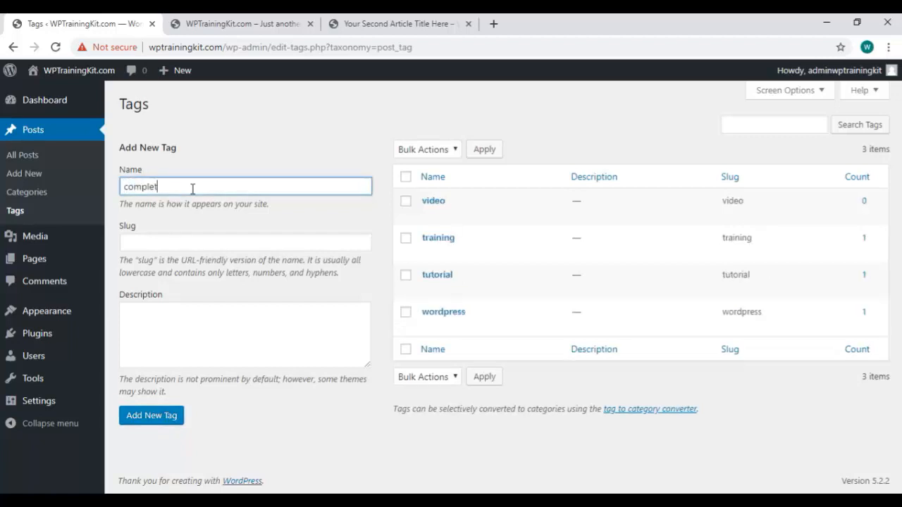
{"action": "left_click", "coordinate": [176, 420]}
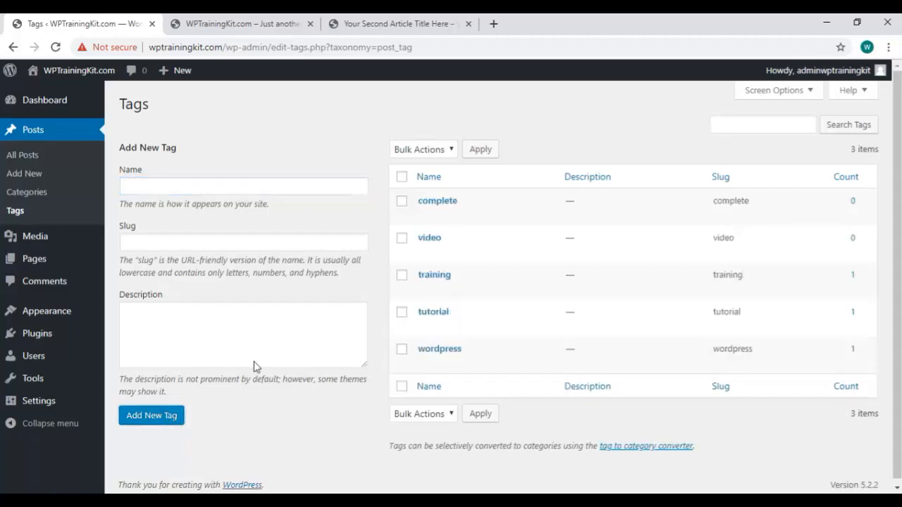
Add the existing tags complete, video and tutorial to the post "Your Second Article Title Here" and update it
{"action": "left_click", "coordinate": [31, 158]}
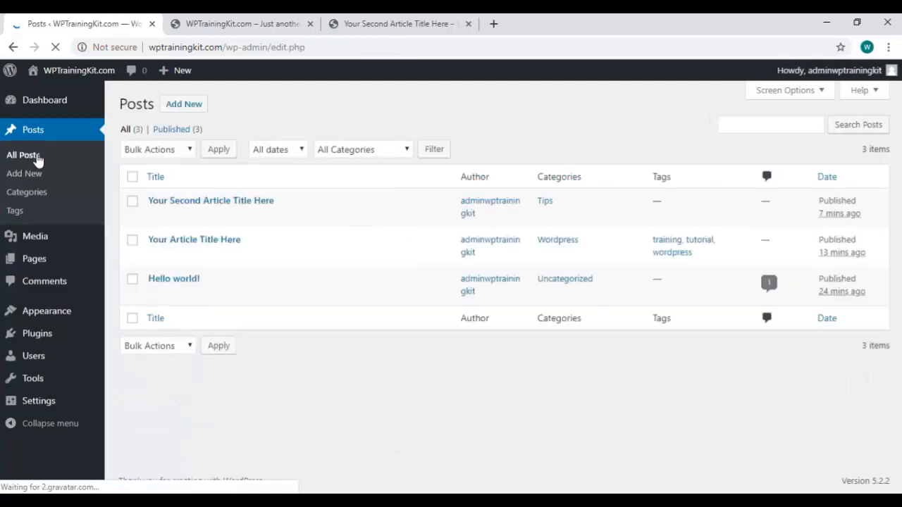
{"action": "left_click", "coordinate": [157, 218]}
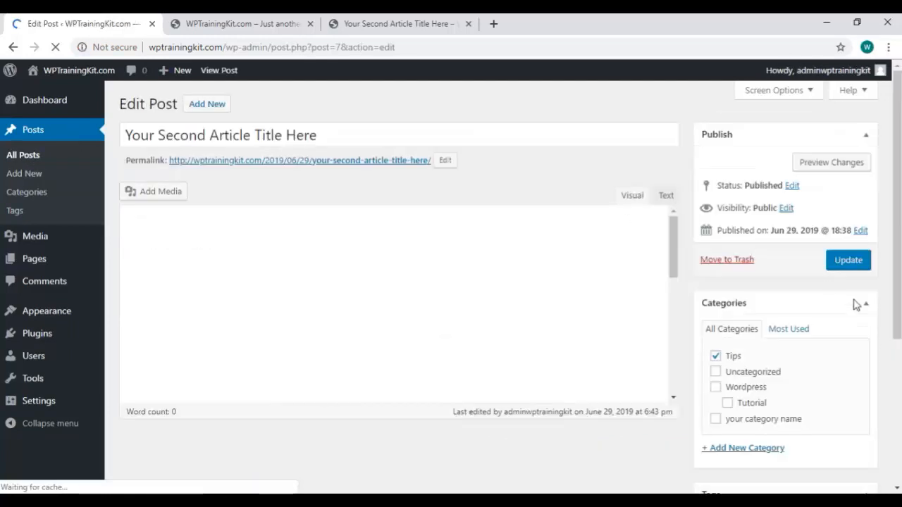
{"action": "scroll", "coordinate": [887, 312], "scroll_direction": "down", "scroll_amount": 3}
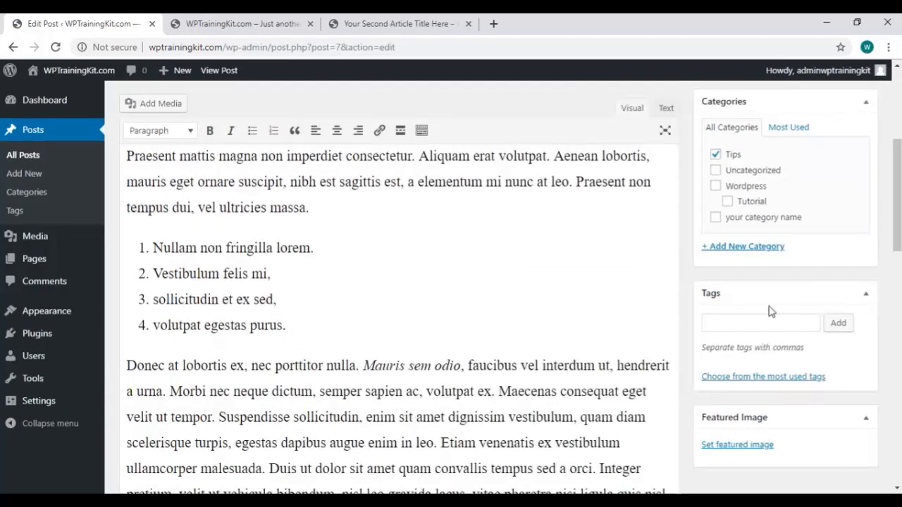
{"action": "left_click", "coordinate": [746, 321]}
{"action": "type", "text": "com"}
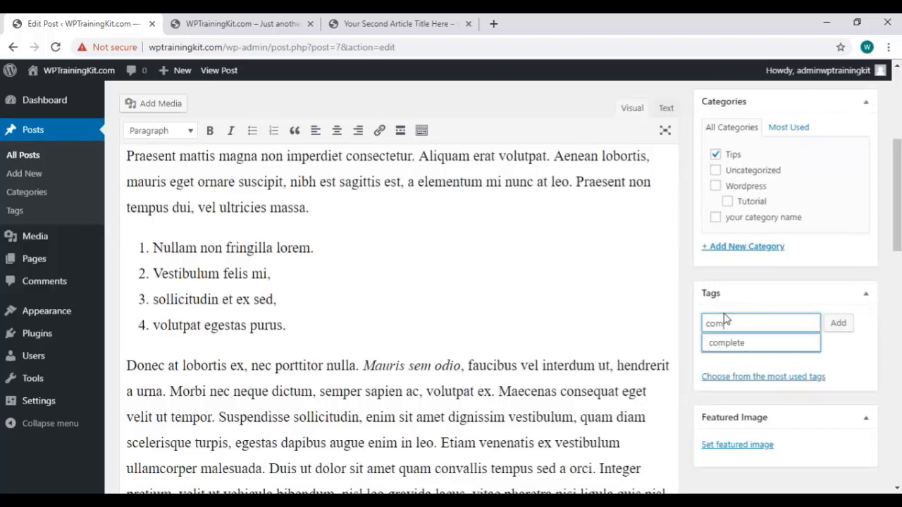
{"action": "left_click", "coordinate": [742, 343]}
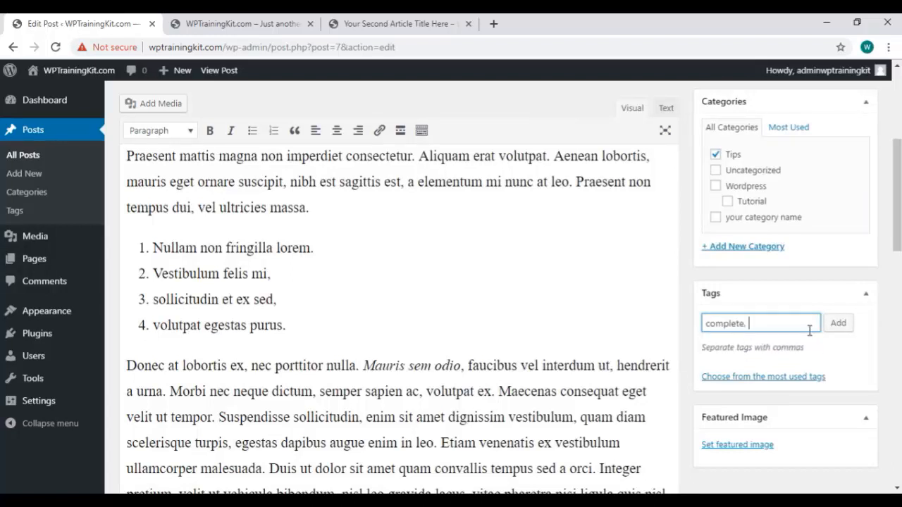
{"action": "type", "text": "vid"}
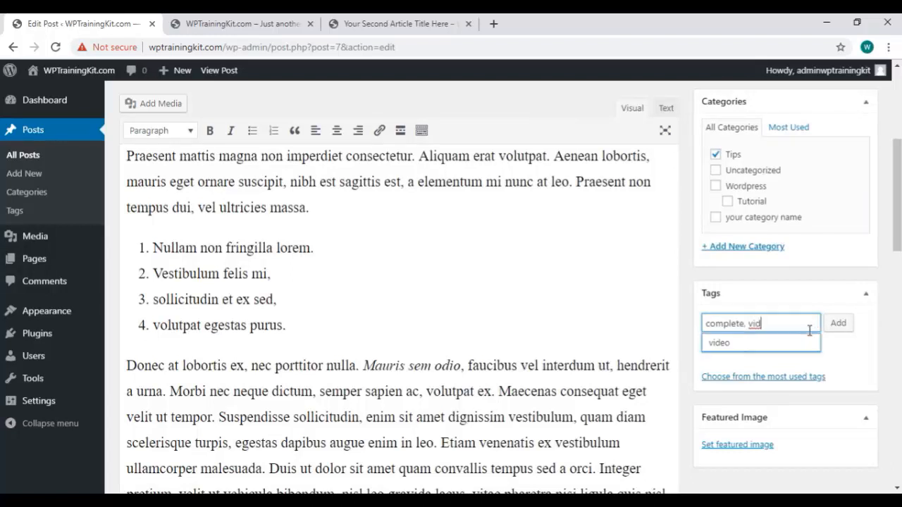
{"action": "left_click", "coordinate": [782, 343]}
{"action": "type", "text": "tu"}
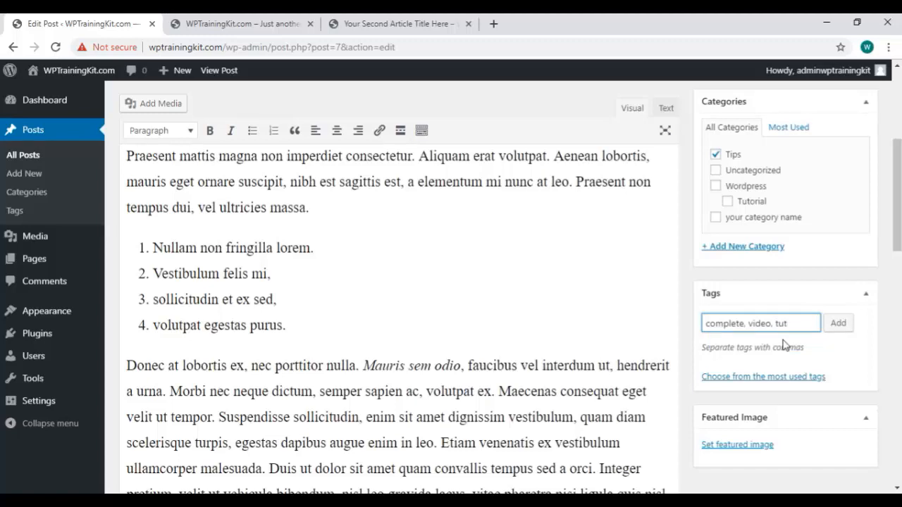
{"action": "type", "text": "t"}
{"action": "left_click", "coordinate": [783, 344]}
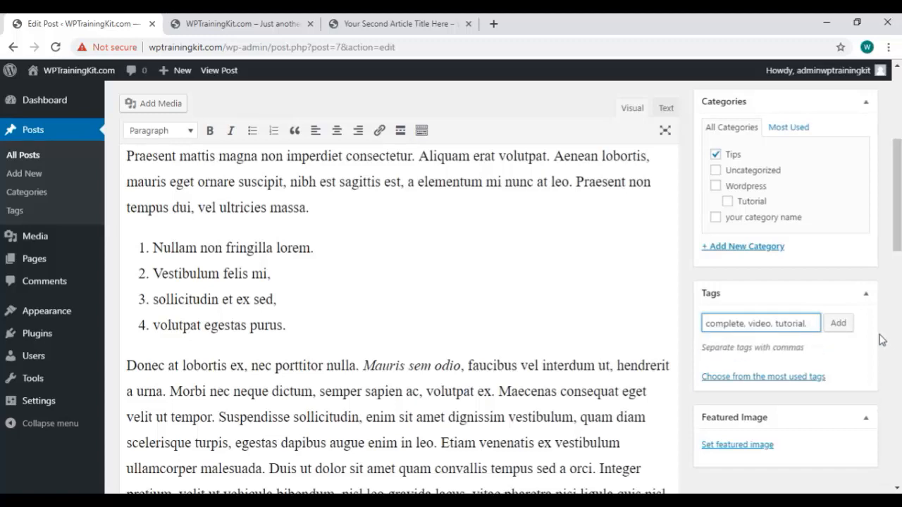
{"action": "left_click", "coordinate": [838, 324]}
{"action": "scroll", "coordinate": [850, 328], "scroll_direction": "up", "scroll_amount": 3}
{"action": "left_click", "coordinate": [848, 259]}
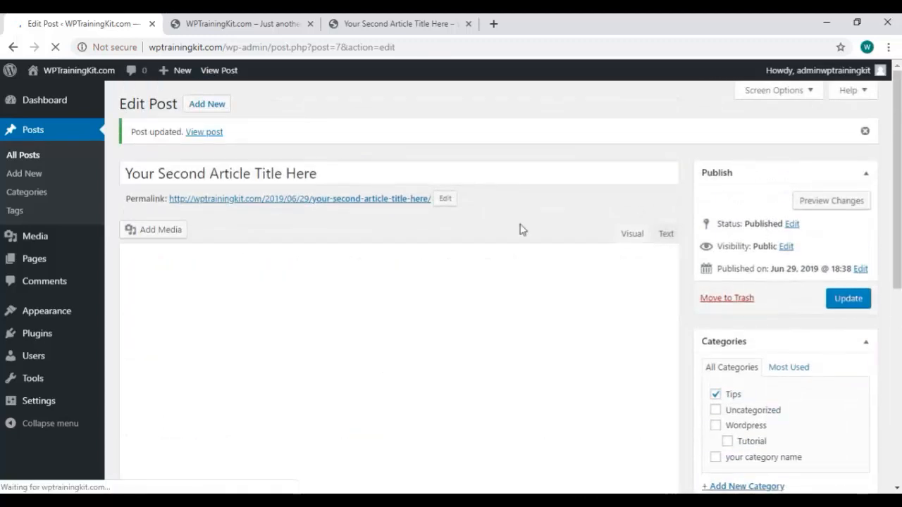
Quick-edit the post "Your Article Title Here" to add the tags new tags 1 and new tags 2, and update it
{"action": "left_click", "coordinate": [49, 156]}
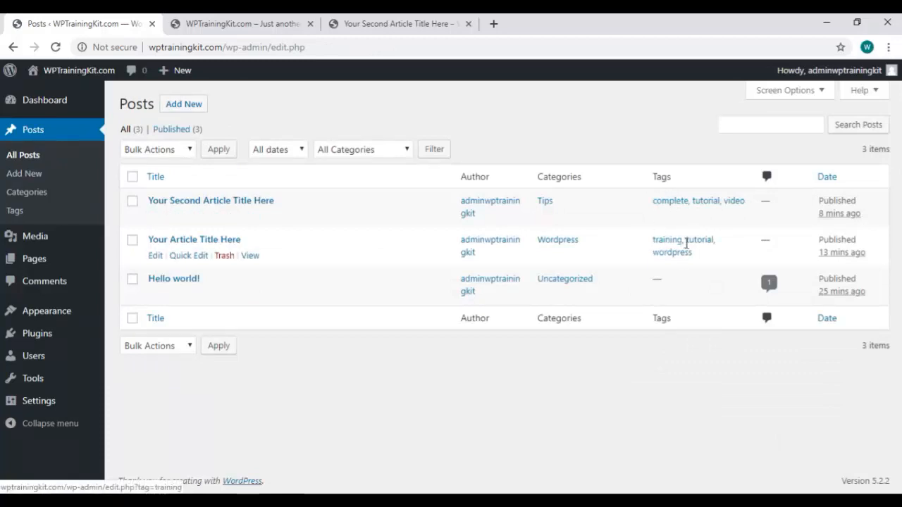
{"action": "left_click", "coordinate": [188, 256]}
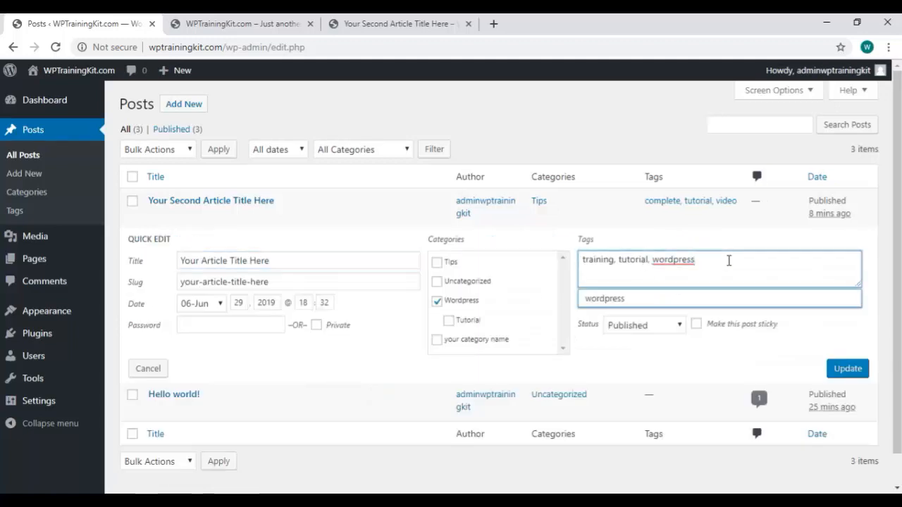
{"action": "type", "text": ", new tags "}
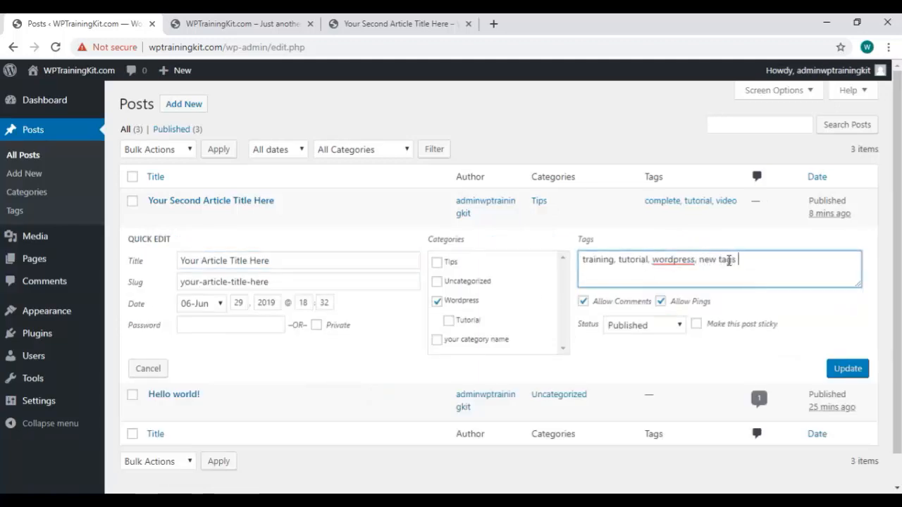
{"action": "type", "text": "1, new tags"}
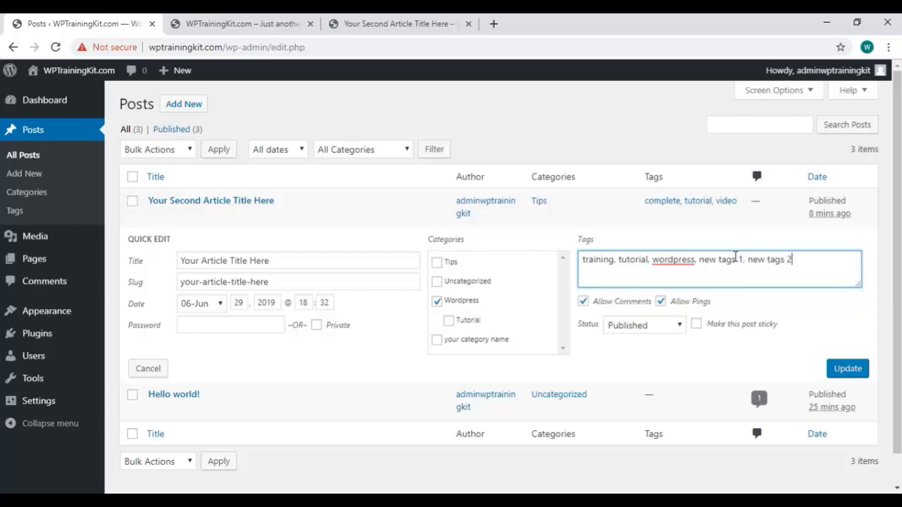
{"action": "type", "text": " 2"}
{"action": "left_click", "coordinate": [845, 370]}
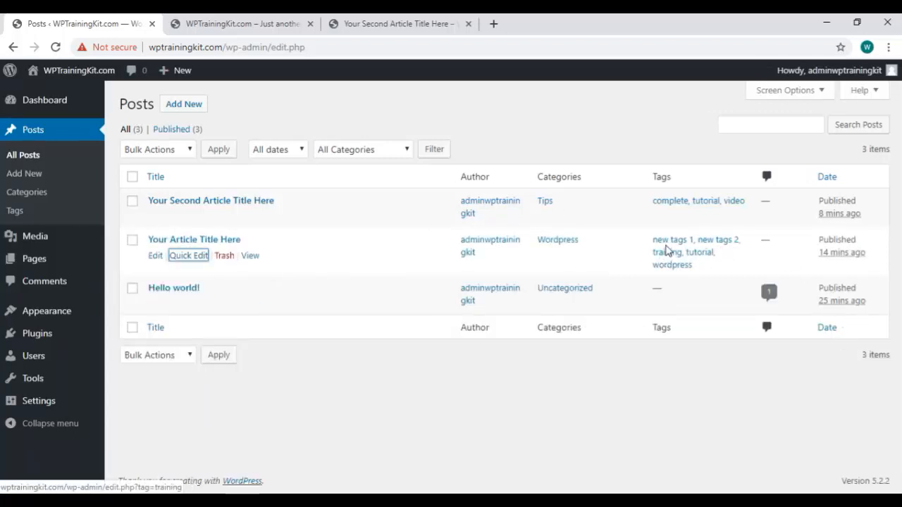
Delete the tags new tags 1 and new tags 2 from the site and return to the list of all posts
{"action": "left_click", "coordinate": [19, 215]}
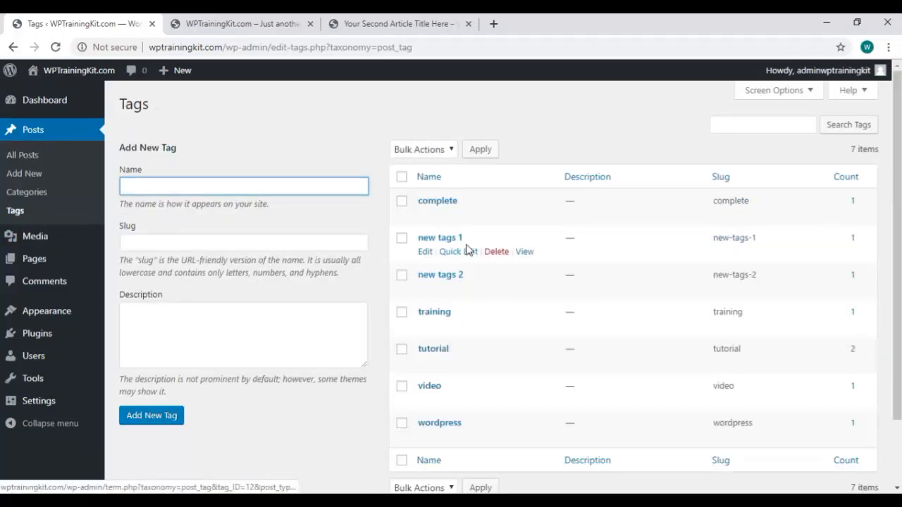
{"action": "left_click", "coordinate": [501, 252]}
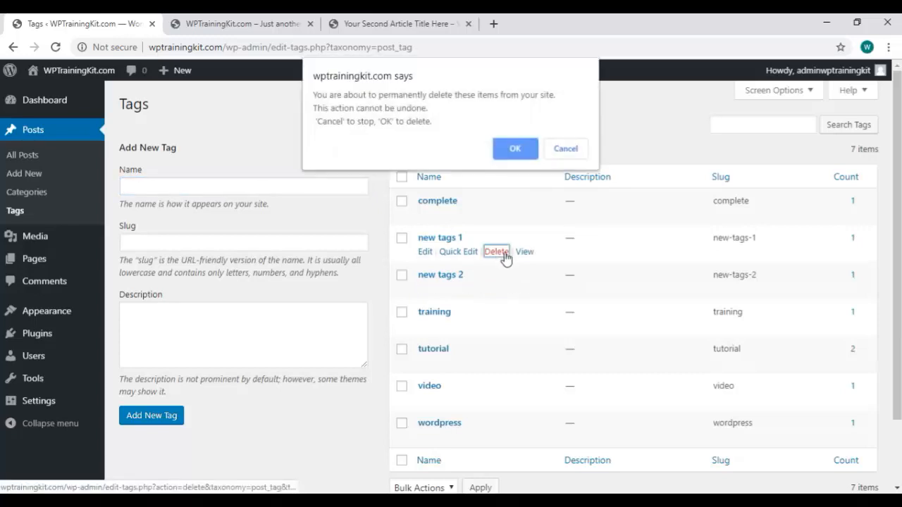
{"action": "left_click", "coordinate": [520, 150]}
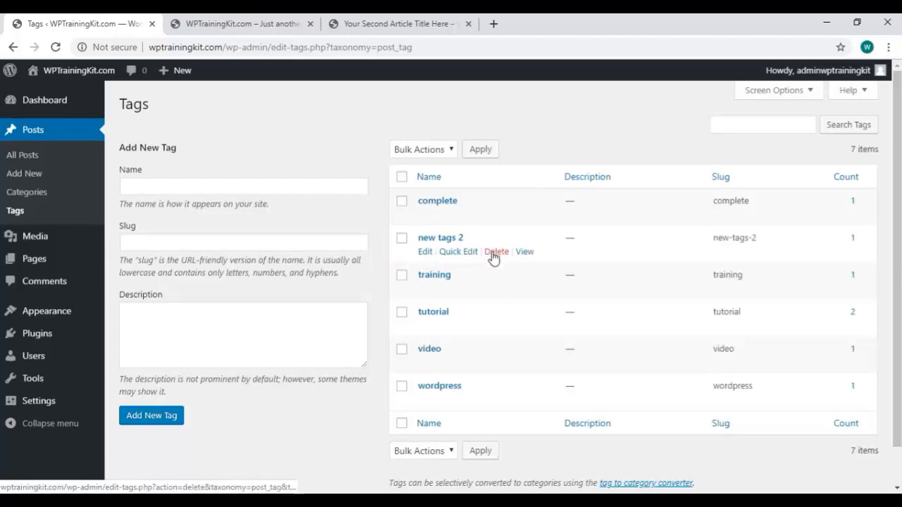
{"action": "left_click", "coordinate": [496, 252]}
{"action": "left_click", "coordinate": [519, 151]}
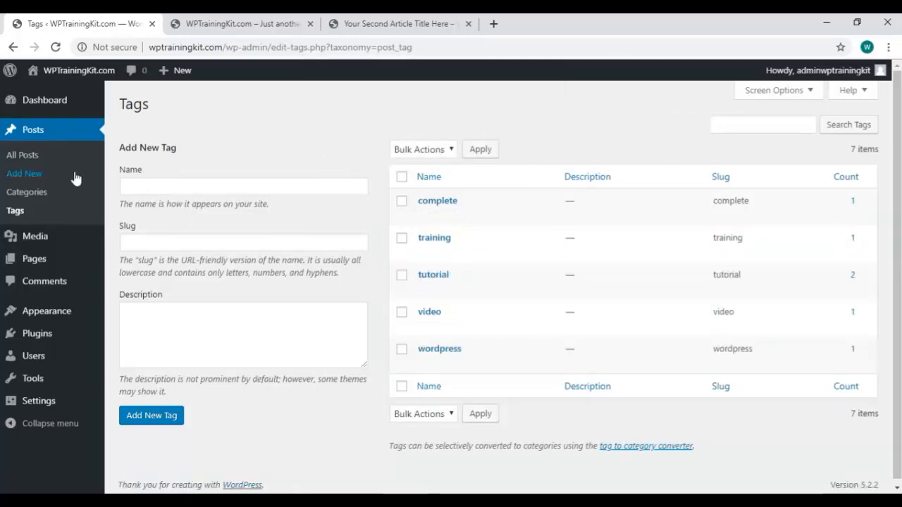
{"action": "left_click", "coordinate": [47, 159]}
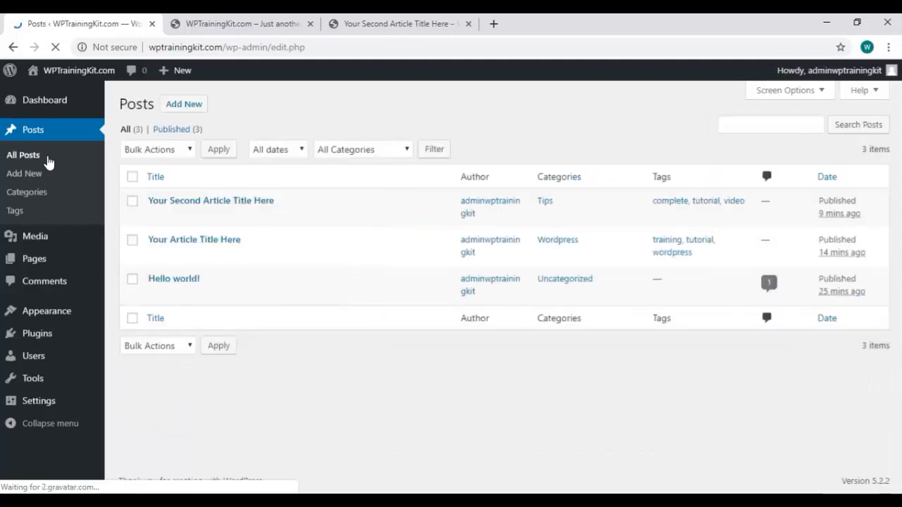